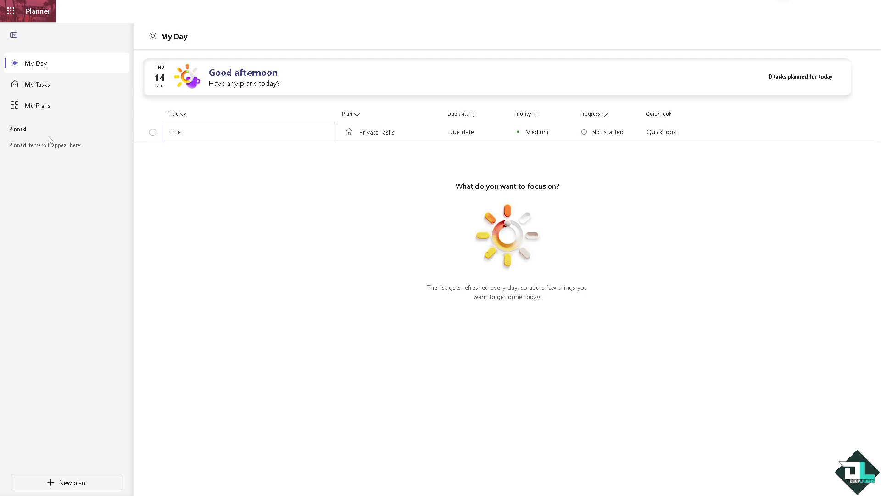
Step: Create a new Basic plan named 'ICON' from My Plans
click(45, 110)
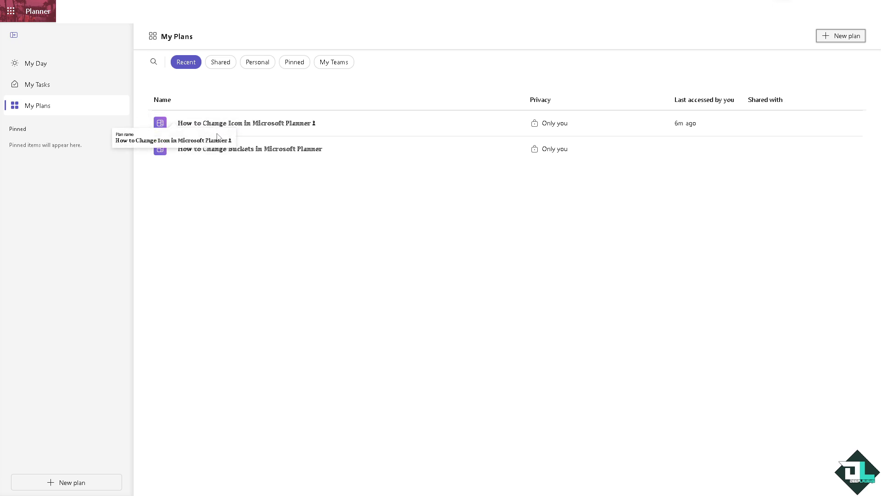
click(839, 37)
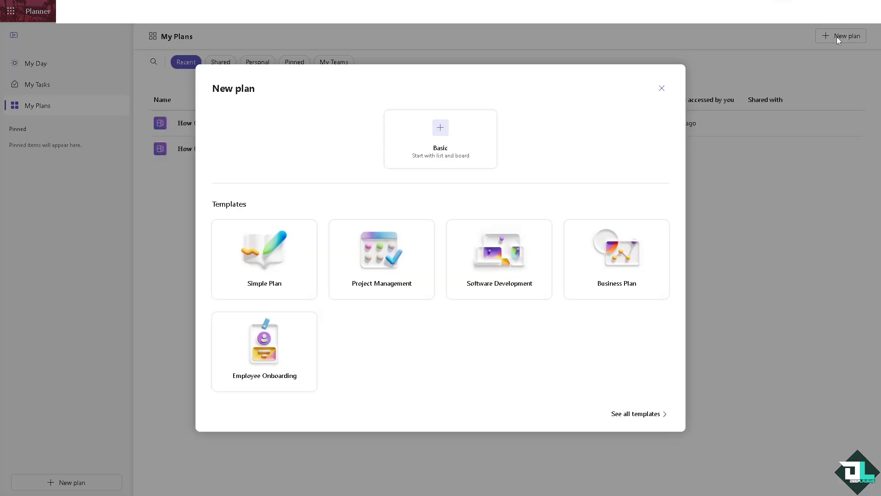
click(438, 132)
click(390, 233)
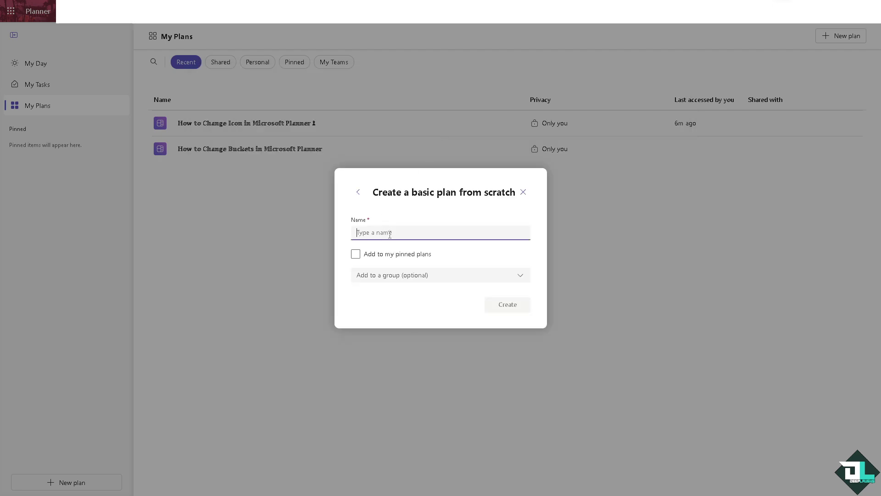
text(ICON)
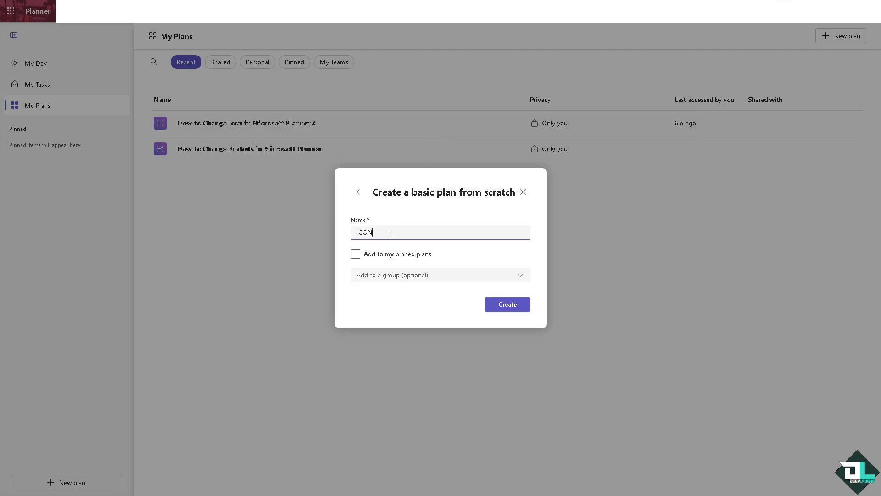
click(508, 306)
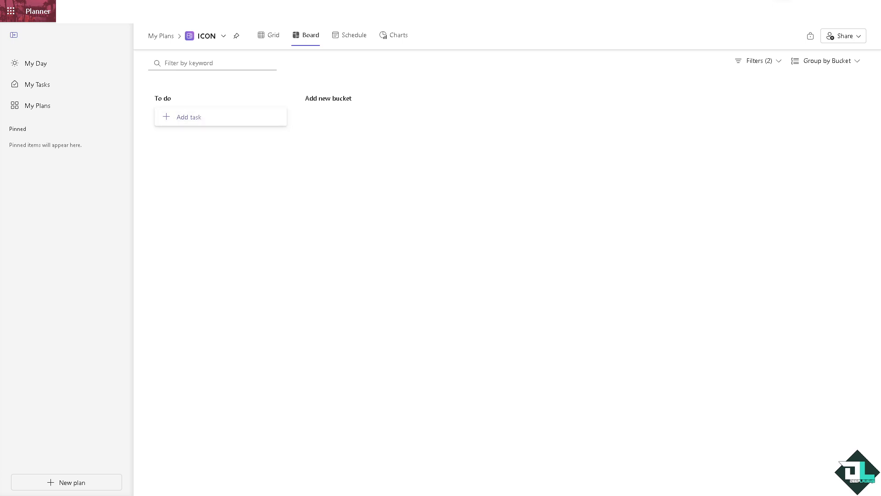
Step: Add the task 'How to Change Icon in Microsoft Planner' to To do and open the plan details
click(227, 120)
text(Change Icon in Microsoft Planner)
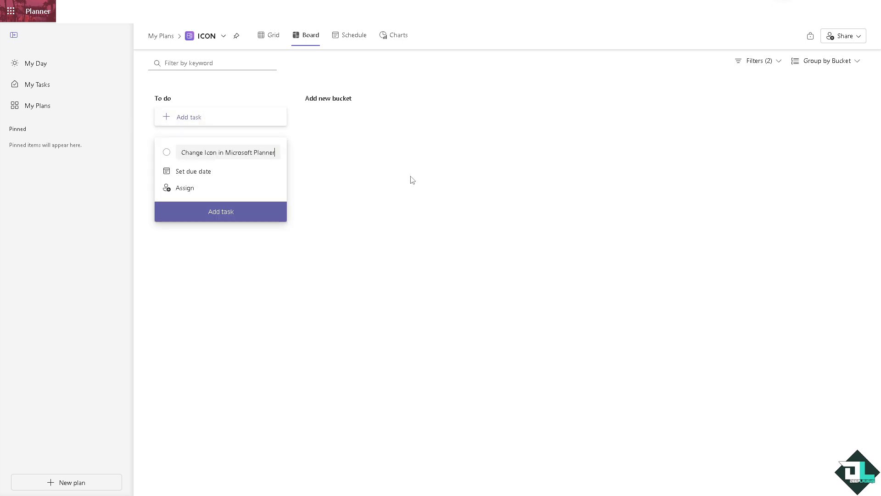
drag(275, 152, 122, 160)
text(How to Change Icon in Microsoft Planner)
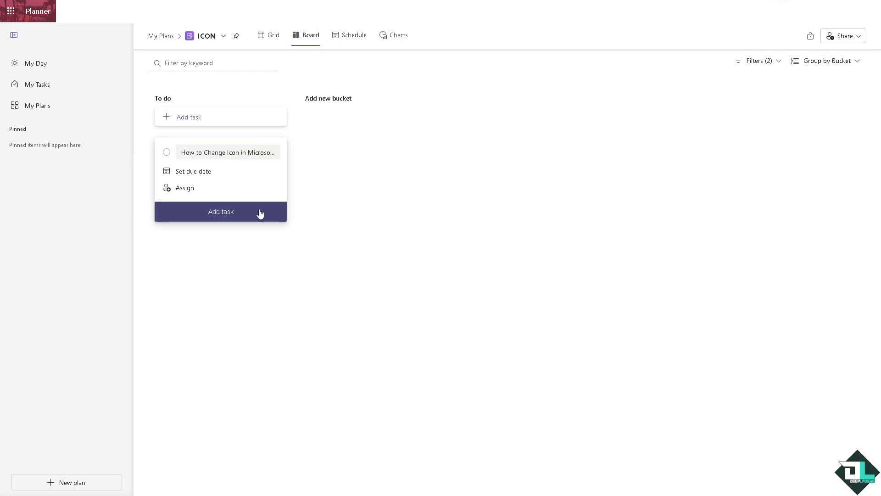
click(259, 212)
click(470, 190)
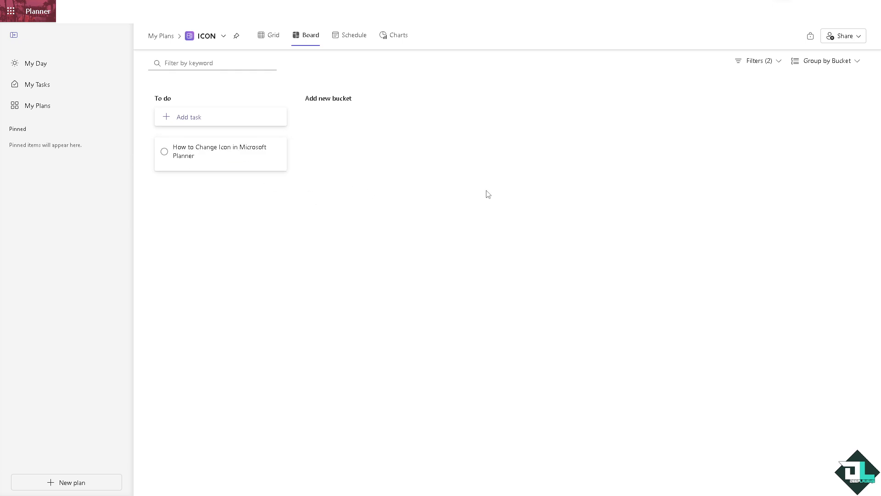
click(206, 36)
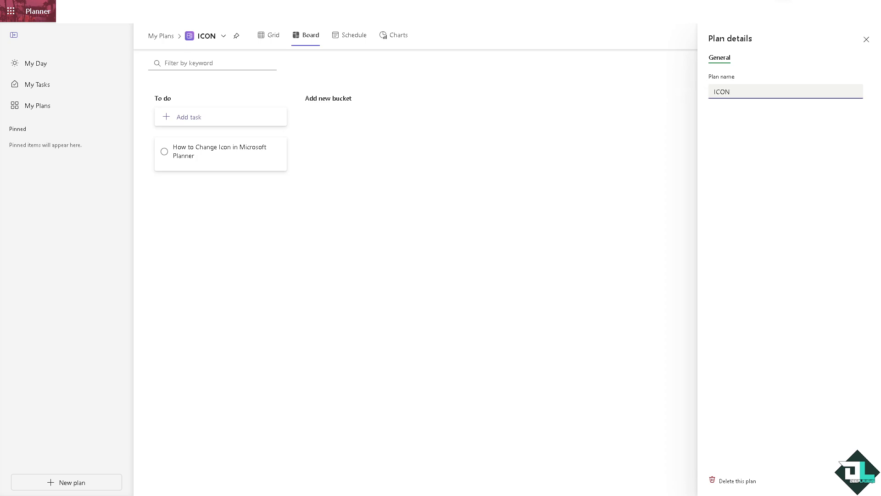
key(Tab)
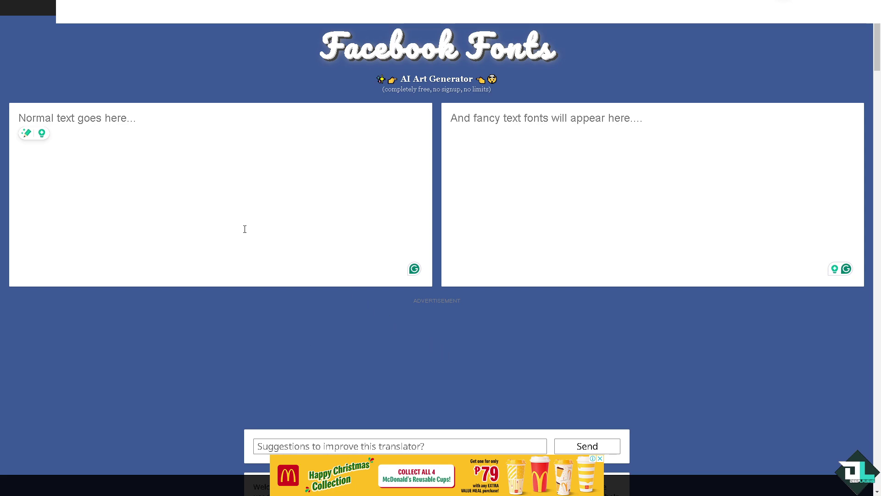
Step: Convert 'ICON' to fancy fonts in LingoJam and select the black-circled variant
click(218, 143)
text(I)
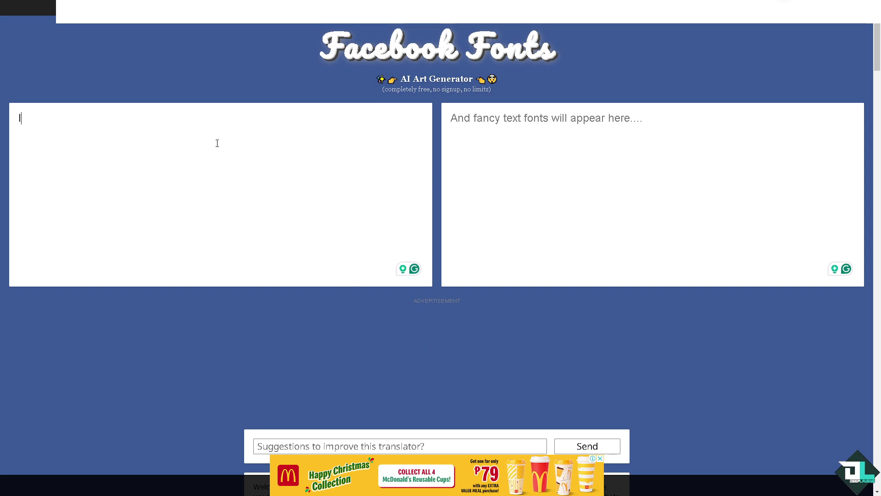
text(CON)
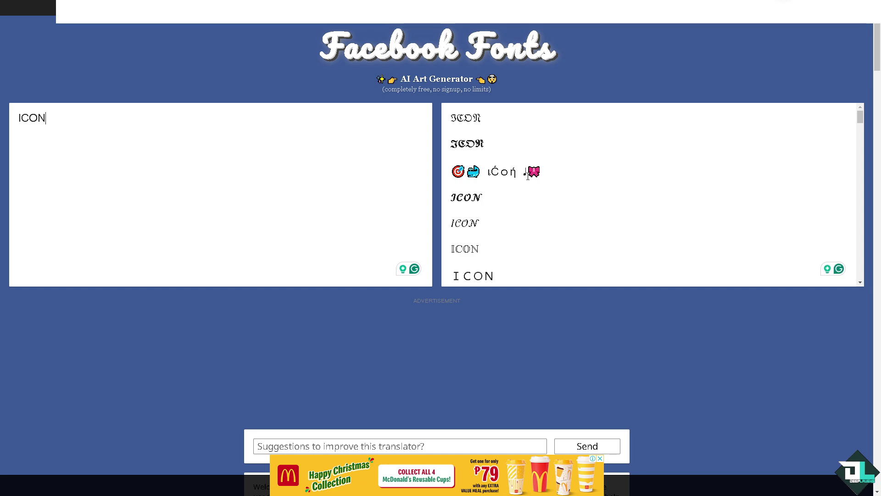
scroll(498, 195, down, 3)
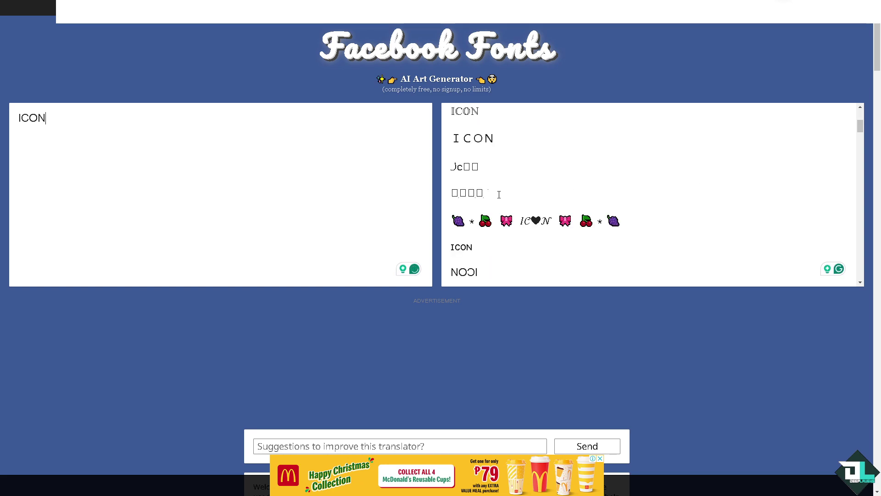
scroll(498, 195, down, 2)
scroll(497, 197, down, 2)
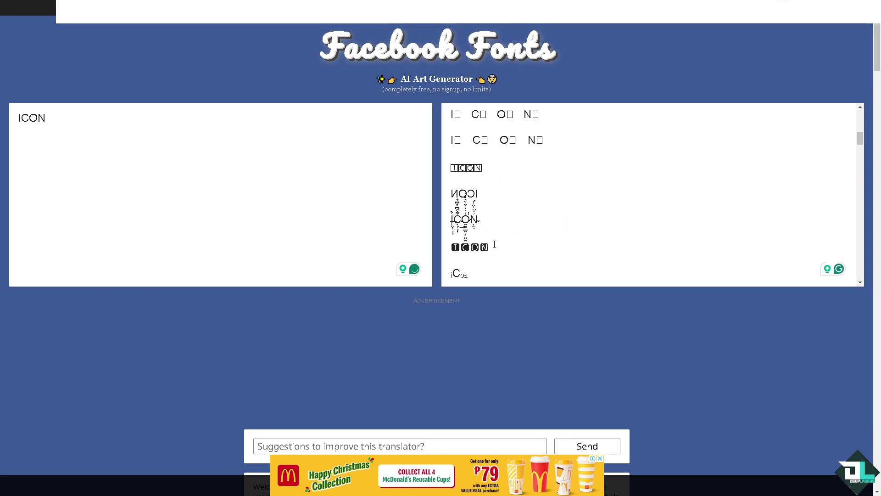
drag(496, 245, 447, 248)
key(ctrl+c)
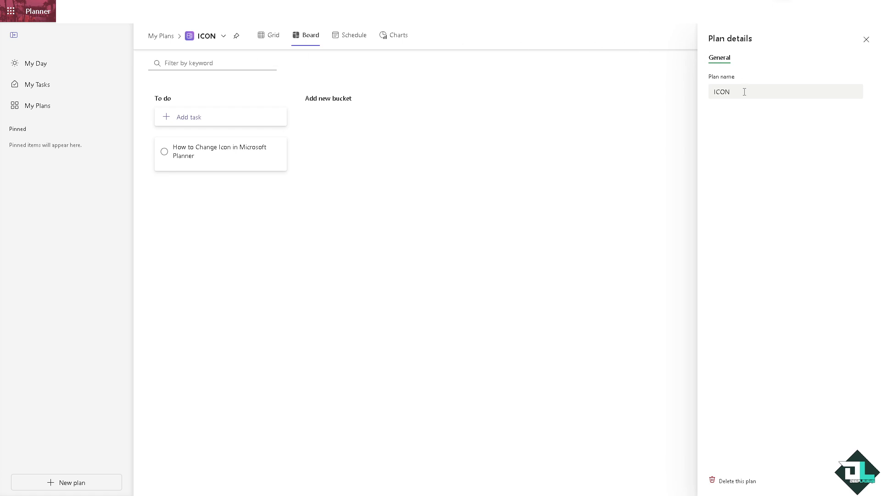
Step: Rename the plan to black-circled ICON letters with an emoji on each side
drag(743, 90, 698, 98)
key(ctrl+v)
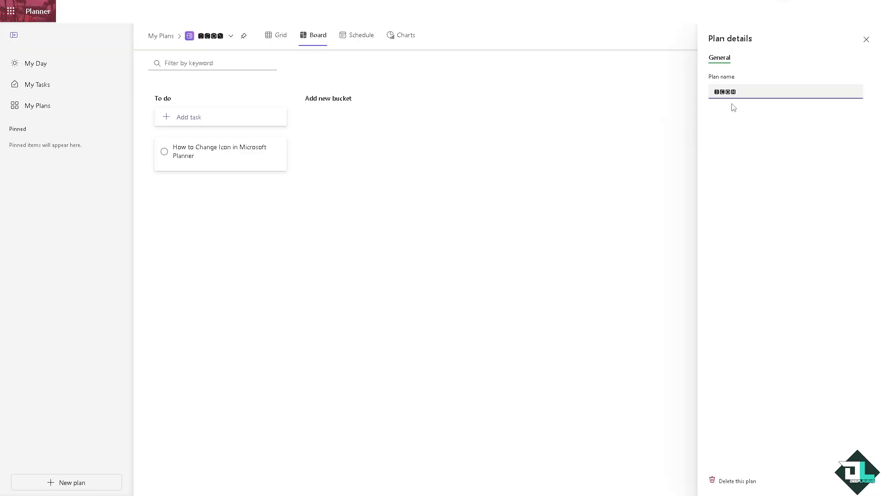
text(🤖)
click(767, 93)
text(🤖)
click(596, 167)
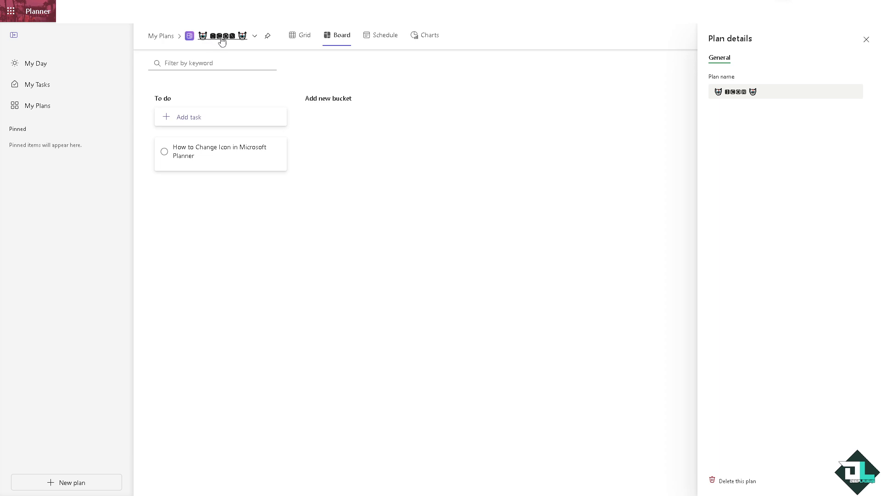
Step: Open the task's details and copy its full title
click(219, 151)
click(339, 117)
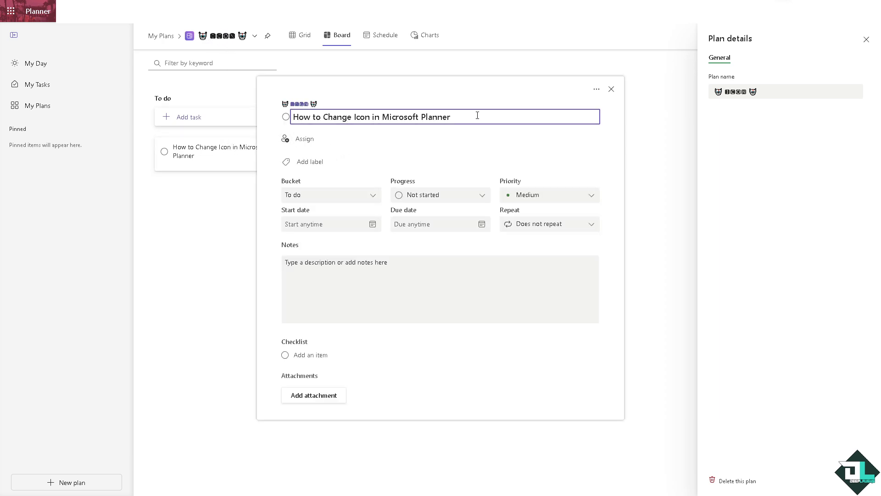
drag(478, 116, 289, 118)
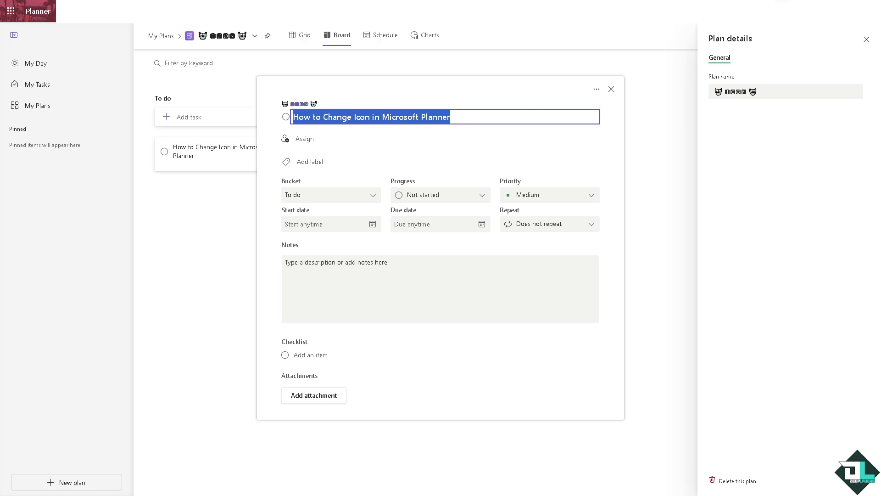
key(ctrl+c)
Step: Convert the task title into boxed-letter text in Facebook Fonts and copy it
key(alt+Tab)
click(221, 143)
key(ctrl+a)
key(ctrl+v)
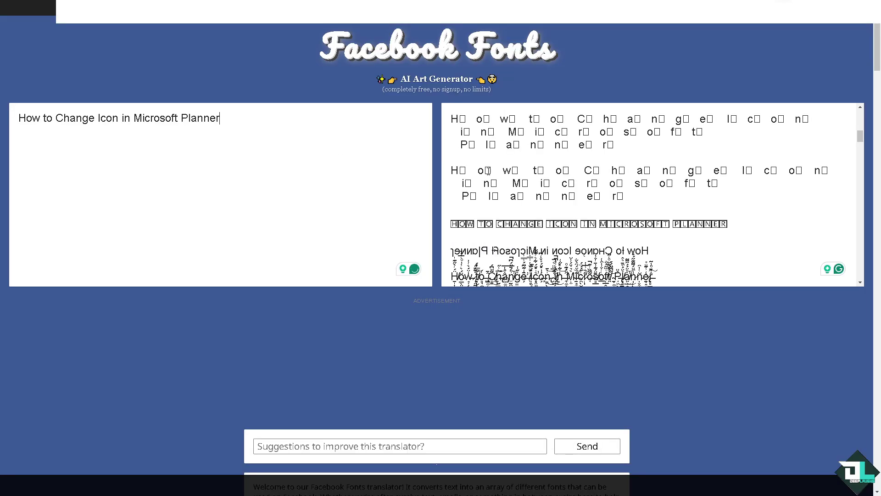
scroll(597, 183, down, 3)
scroll(760, 177, up, 2)
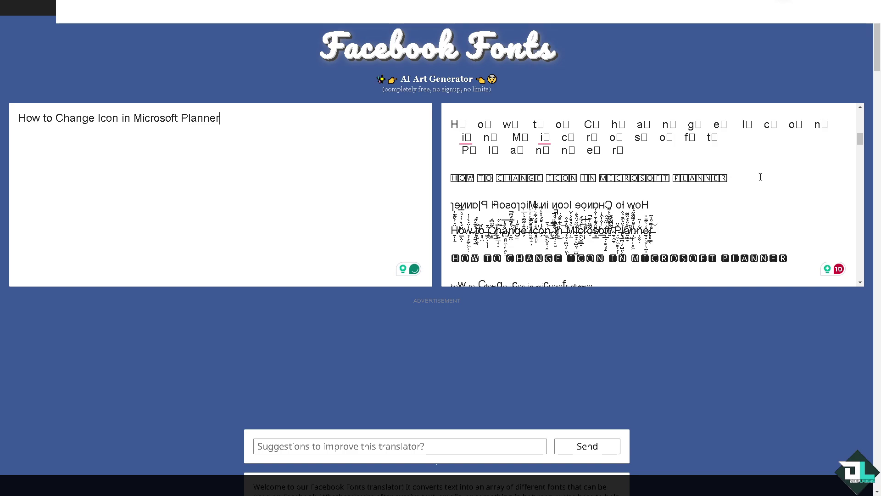
drag(761, 176, 451, 178)
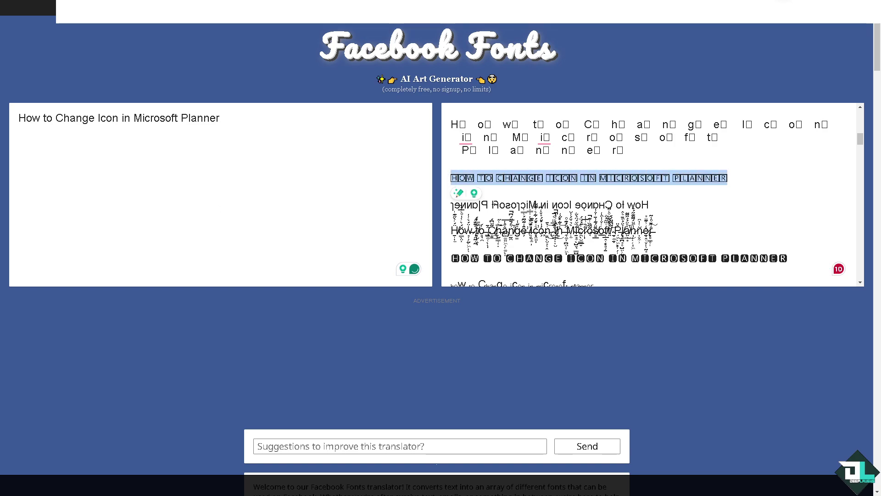
key(ctrl+c)
key(alt+Tab)
Step: Replace the task title with the boxed-letter text and paste the same text into Notes
click(443, 119)
key(ctrl+a)
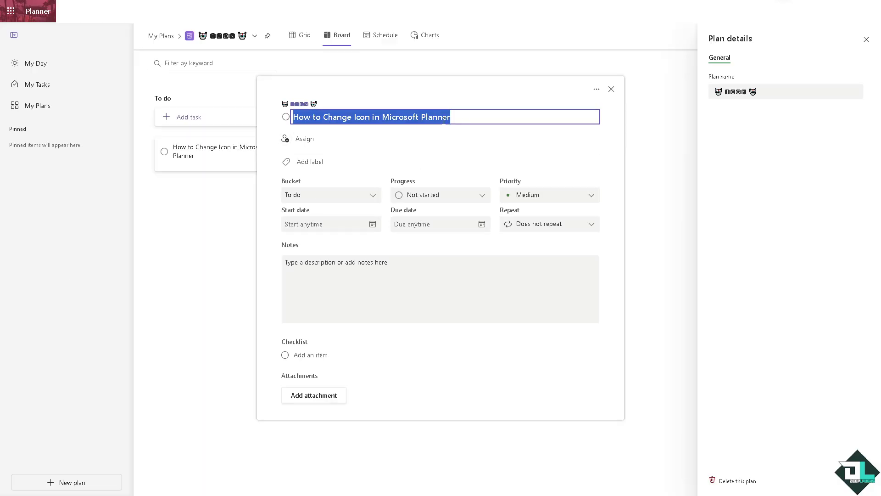
key(ctrl+v)
click(380, 284)
key(ctrl+v)
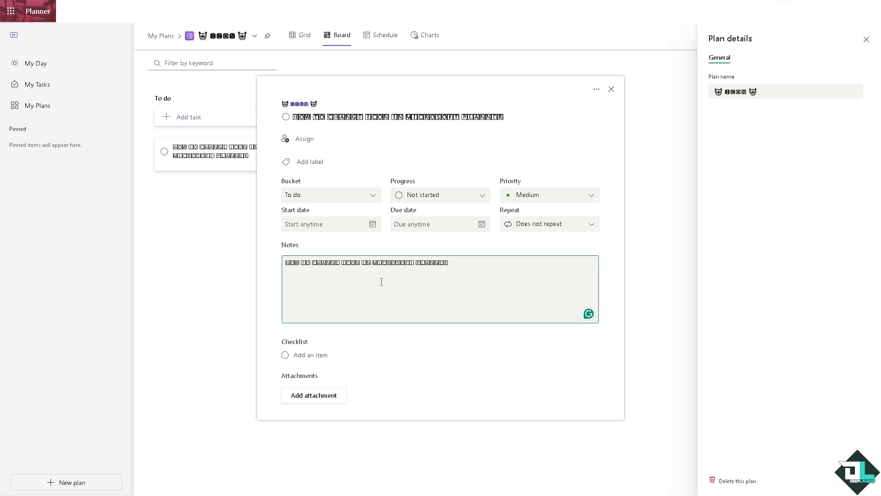
click(294, 109)
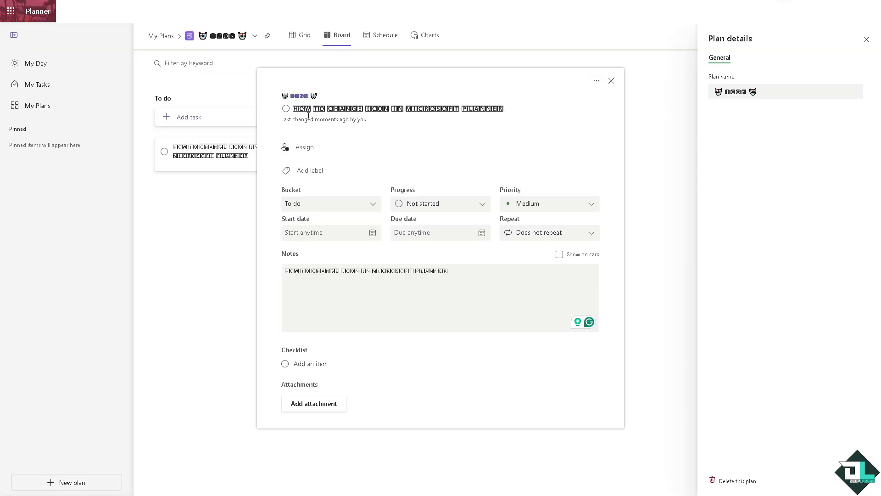
click(293, 109)
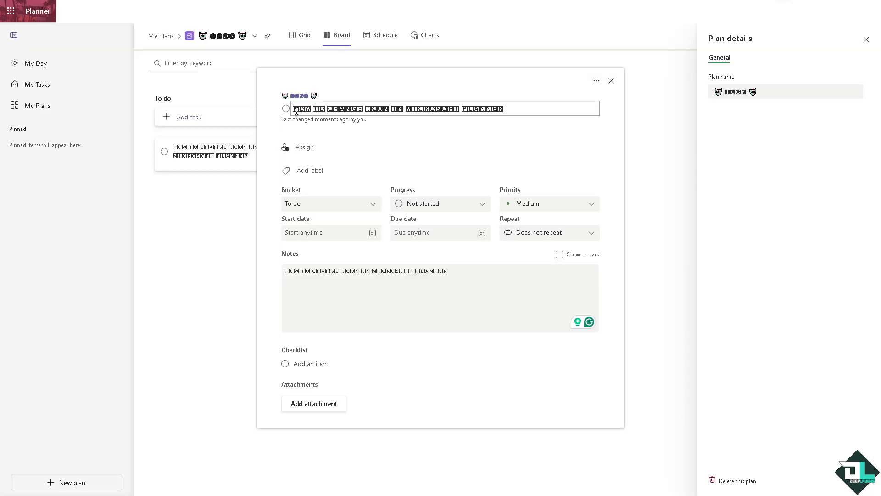
Step: Append another boxed-letter copy to the task title and save it
key(ctrl+v)
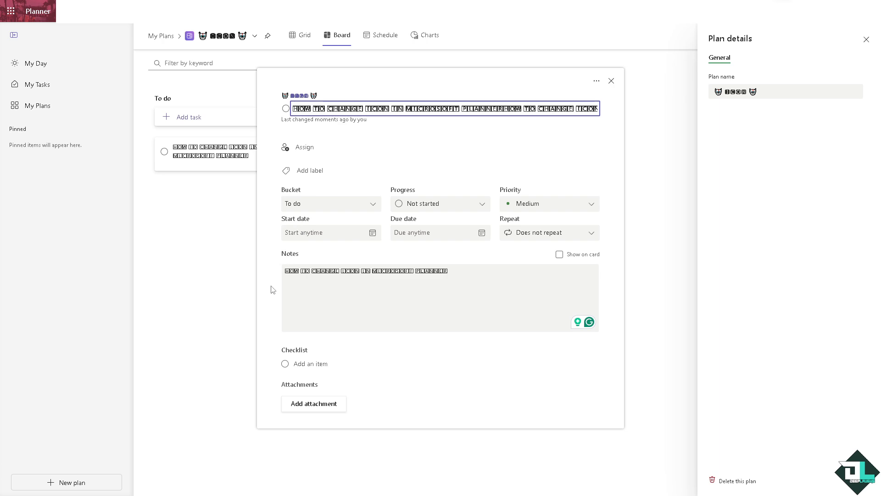
key(Return)
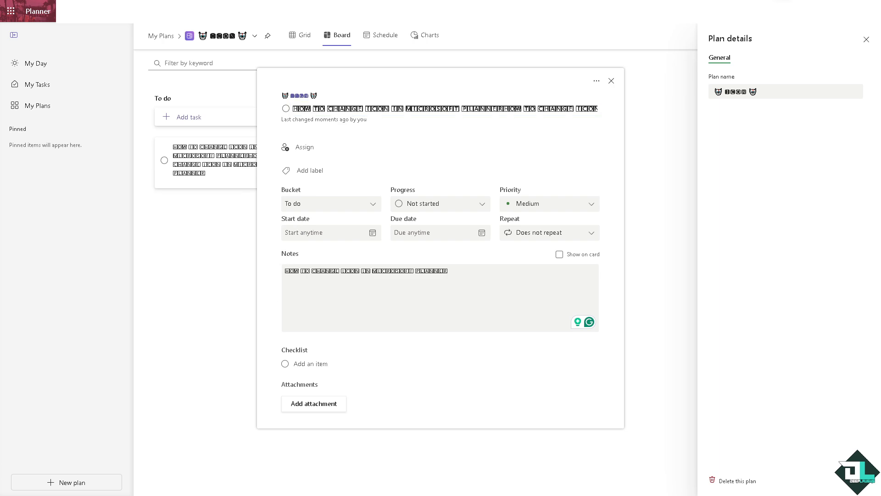